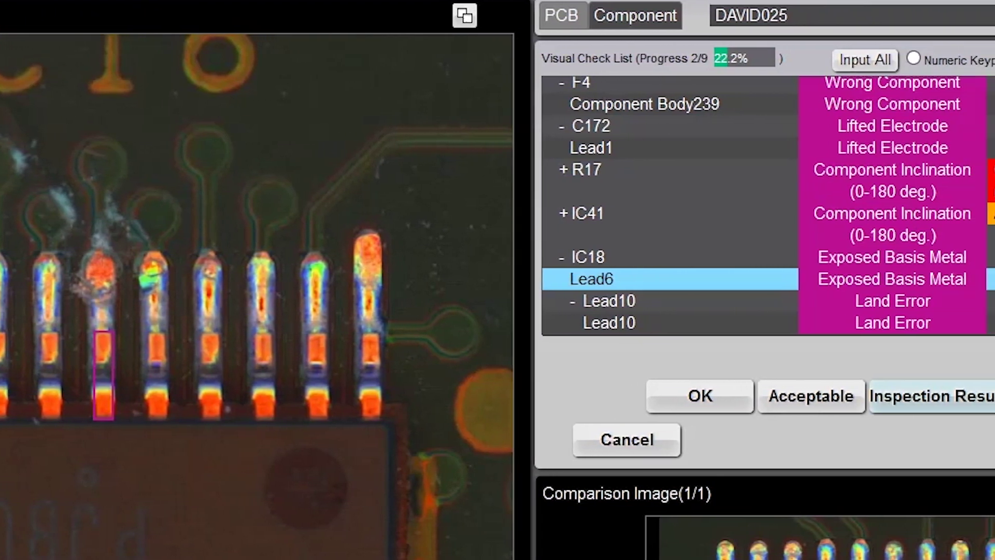
# Record the visual-check verdict for Lead6 on IC18 with the Enter key
pyautogui.press('Return')
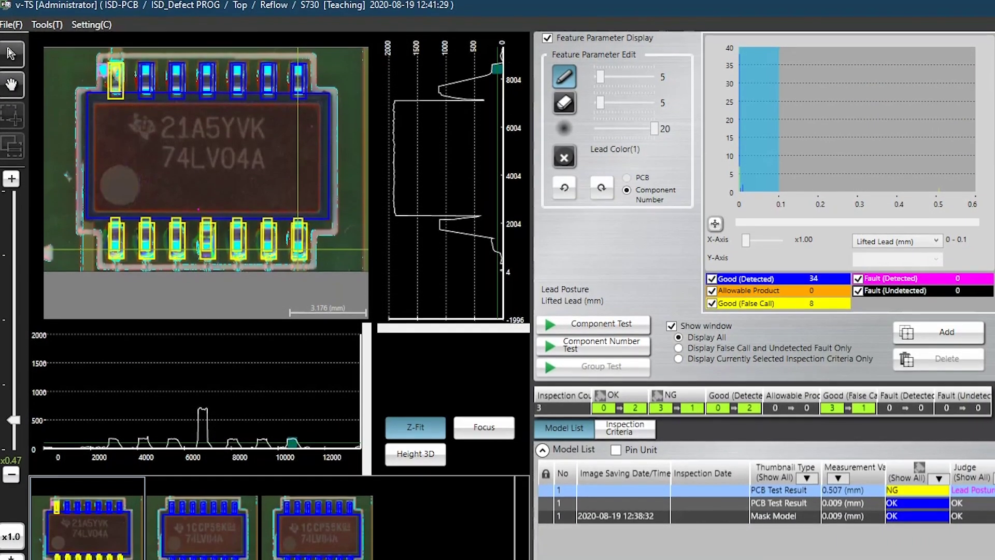
pyautogui.scroll(3, 199, 227)
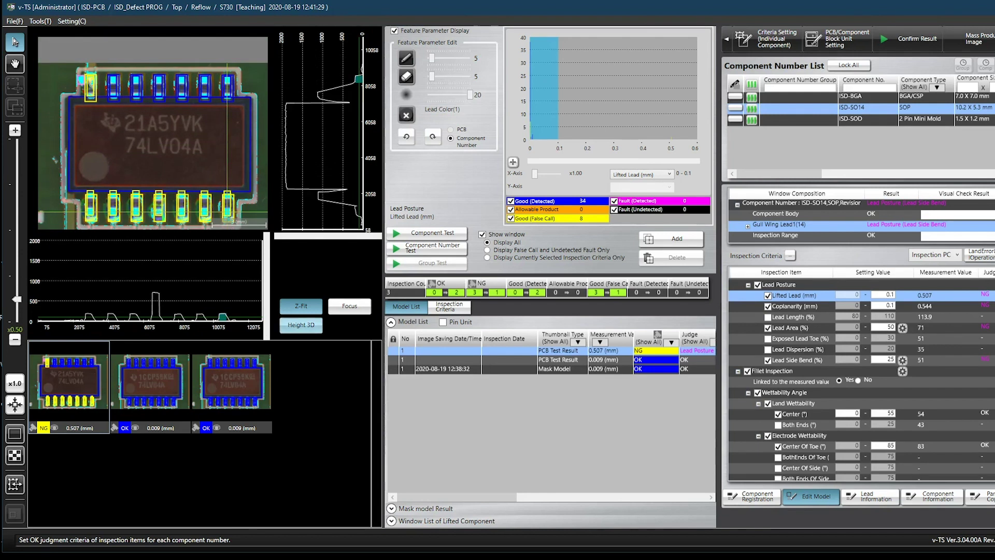
# Open a 3D height view of the chip
pyautogui.click(300, 324)
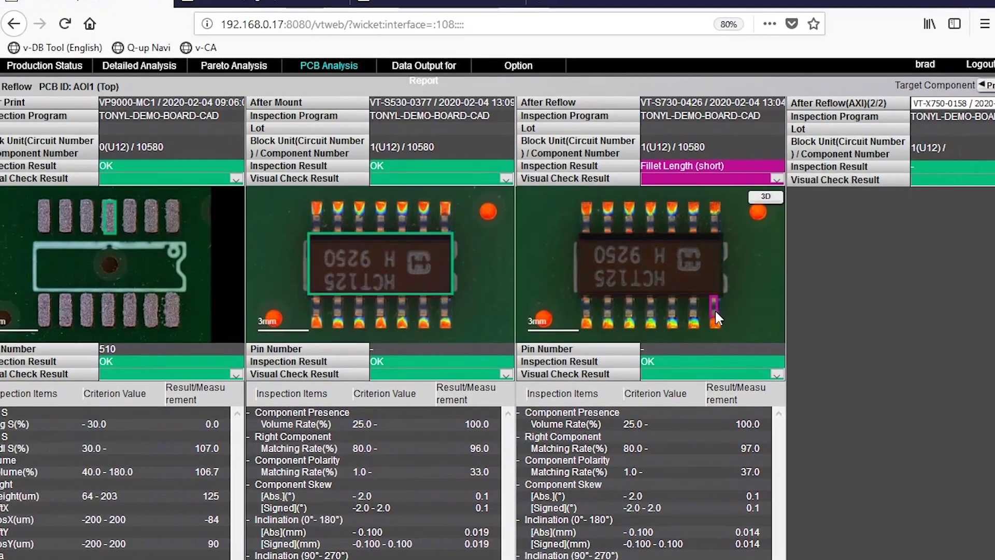
# Select the pink pin 14 on the After Reflow image to load its failing results
pyautogui.click(715, 309)
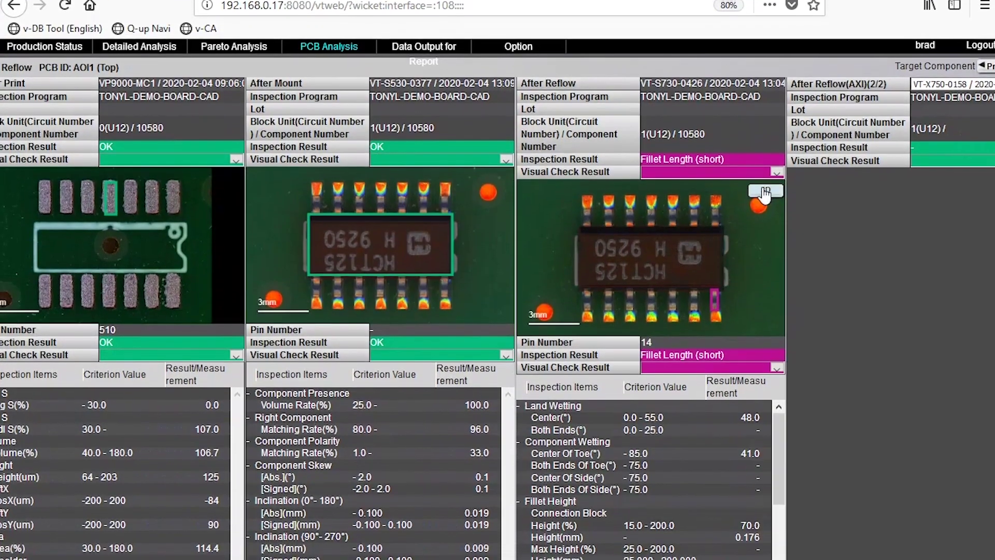
pyautogui.scroll(-2, 666, 408)
pyautogui.scroll(-3, 666, 400)
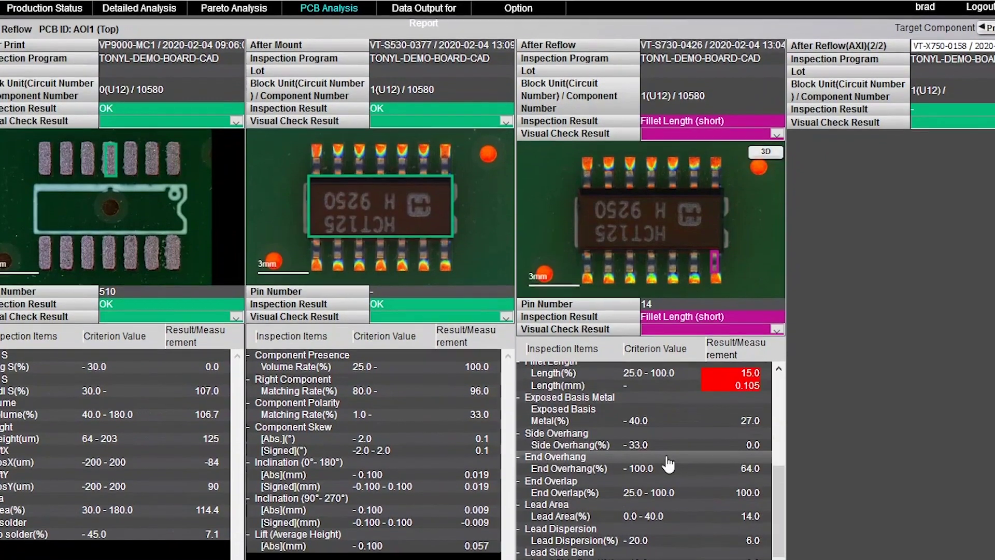
pyautogui.scroll(3, 667, 400)
# Enlarge and rotate the after-reflow 3D chip model to face the leads, then close it
pyautogui.click(765, 132)
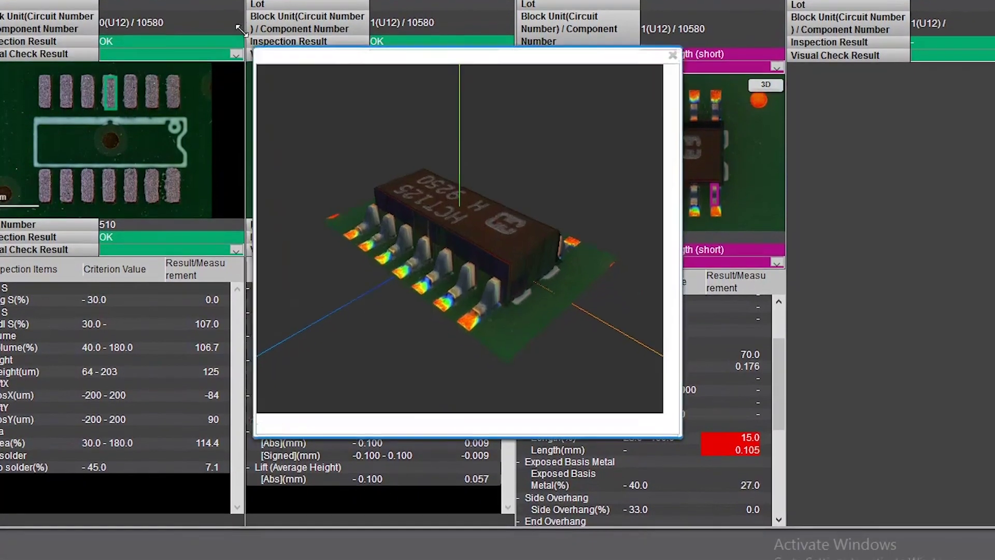
pyautogui.moveTo(316, 109); pyautogui.dragTo(133, 3)
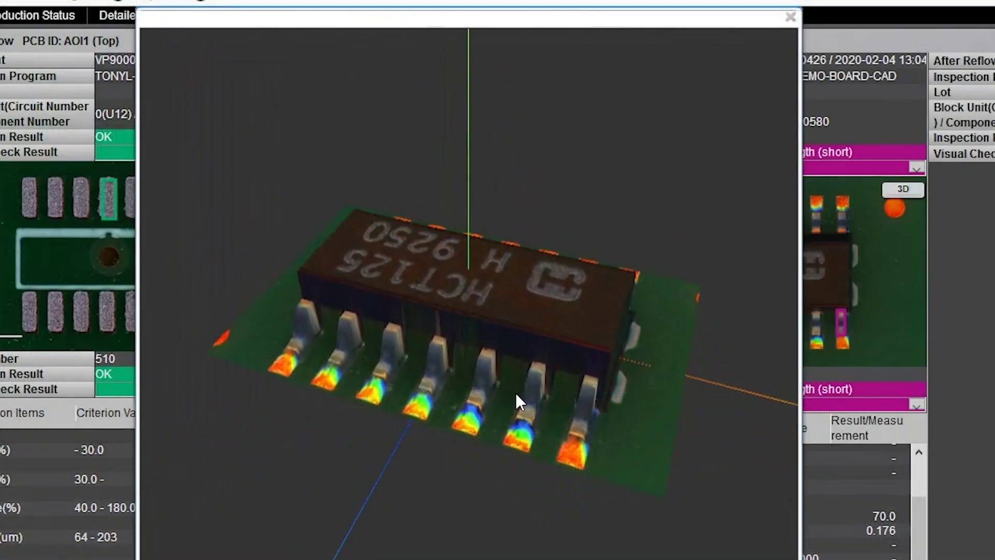
pyautogui.moveTo(516, 395)
pyautogui.mouseDown()
pyautogui.moveTo(495, 402)
pyautogui.moveTo(494, 368)
pyautogui.mouseUp()
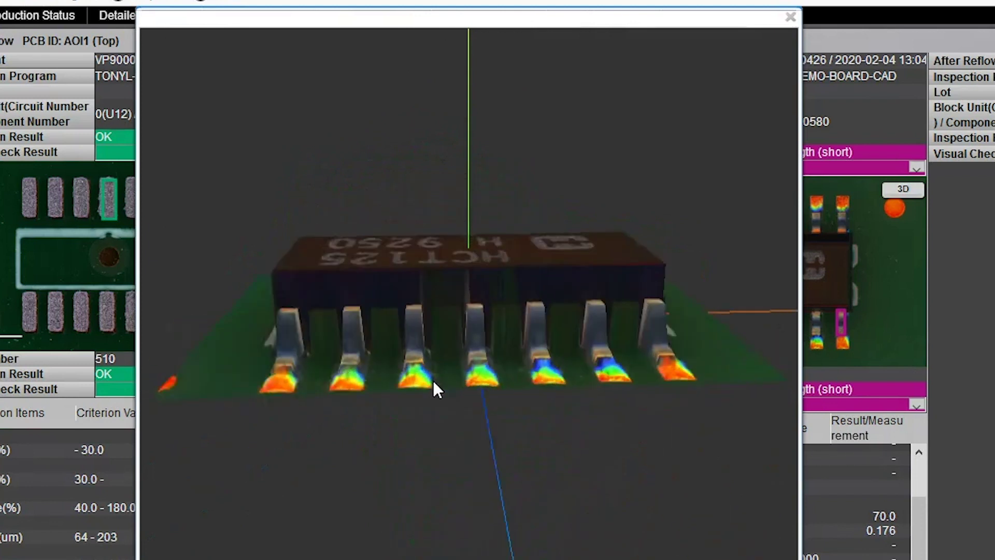
pyautogui.moveTo(495, 372)
pyautogui.mouseDown()
pyautogui.moveTo(427, 381)
pyautogui.moveTo(414, 406)
pyautogui.mouseUp()
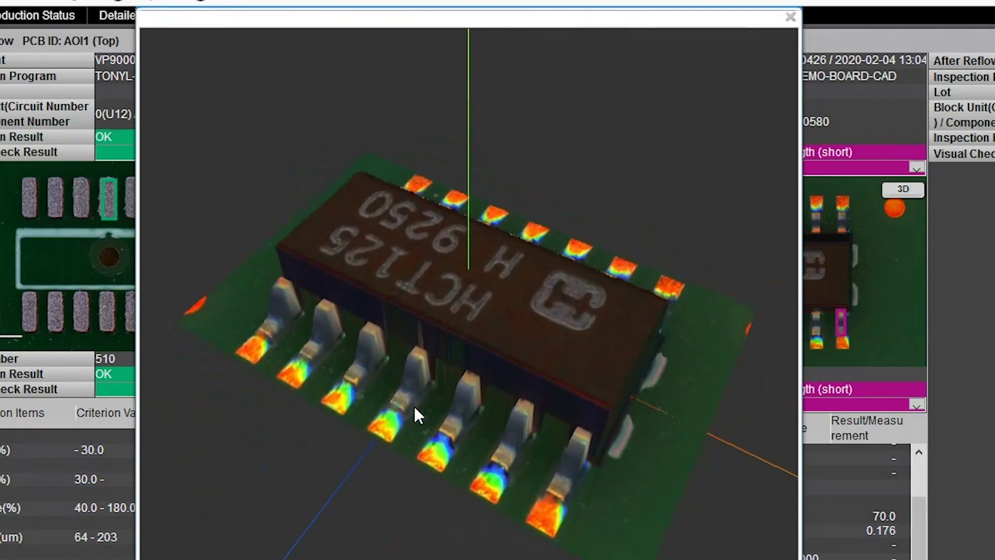
pyautogui.click(791, 19)
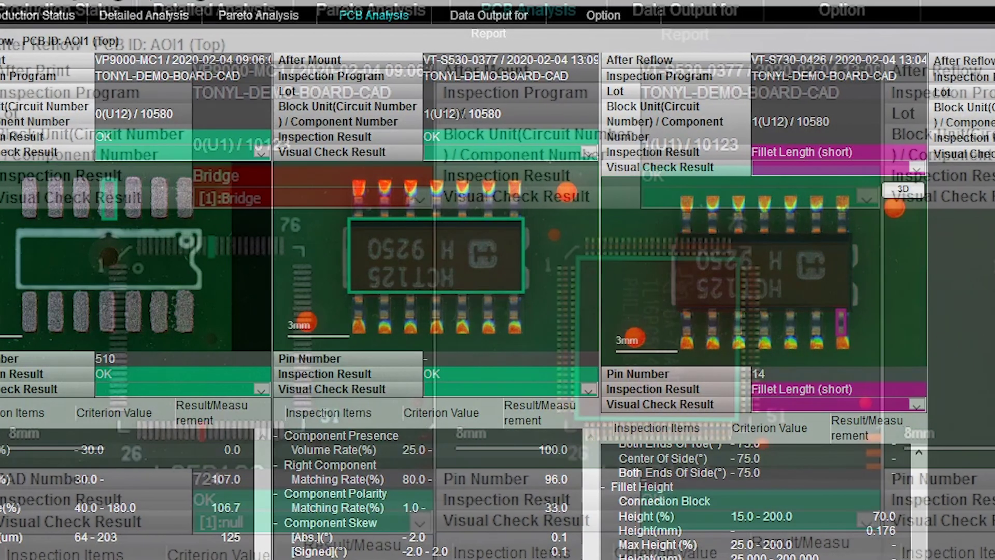
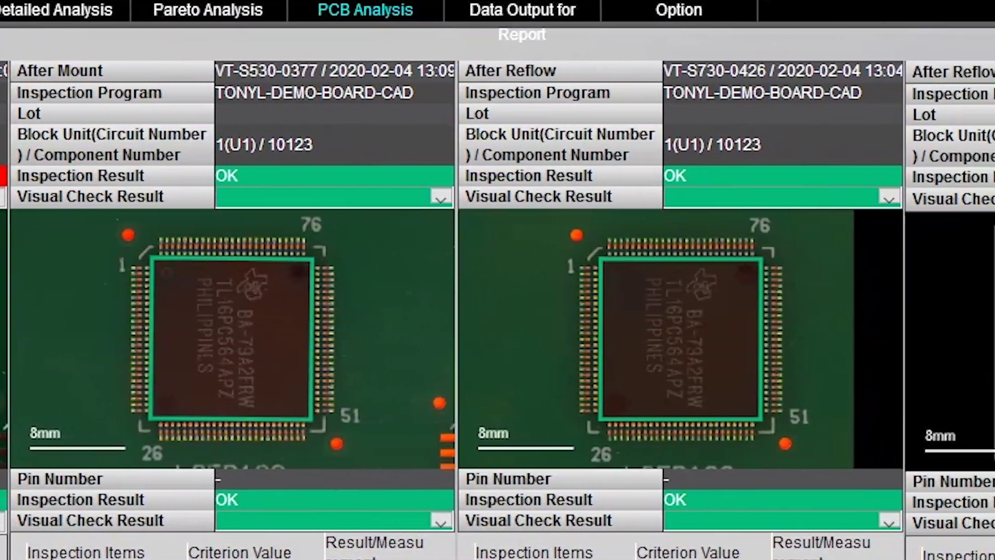
pyautogui.scroll(5, 987, 381)
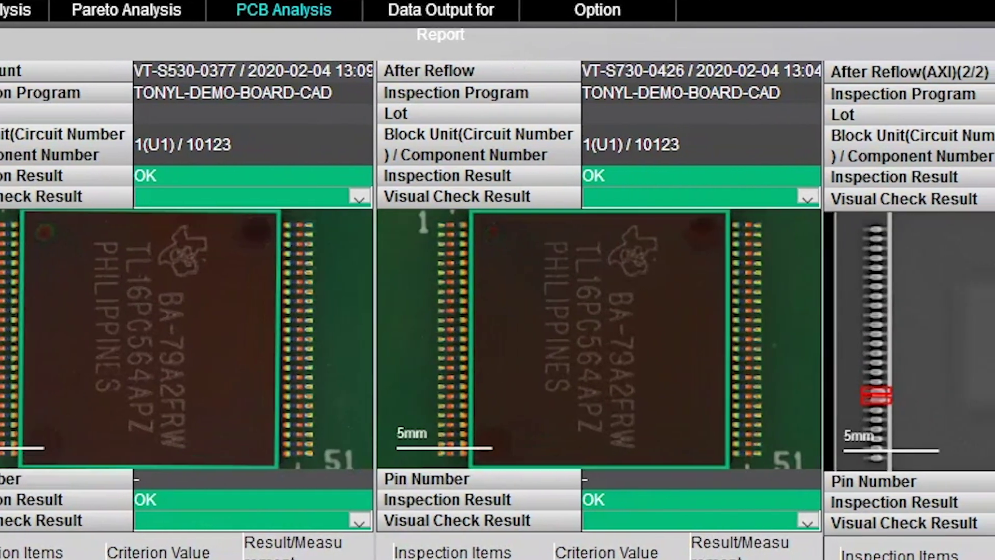
pyautogui.scroll(2, 988, 381)
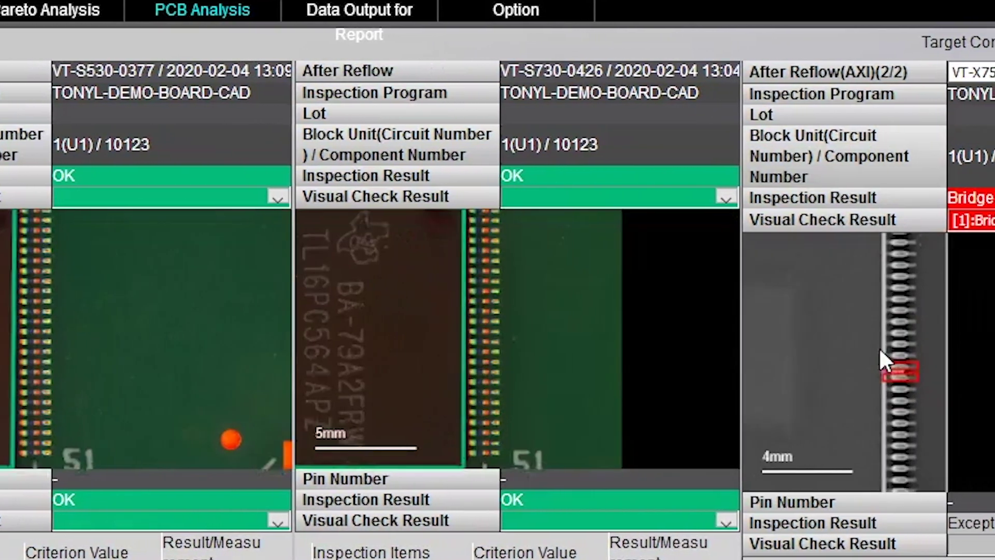
pyautogui.scroll(2, 879, 346)
pyautogui.scroll(1, 877, 372)
pyautogui.scroll(1, 838, 382)
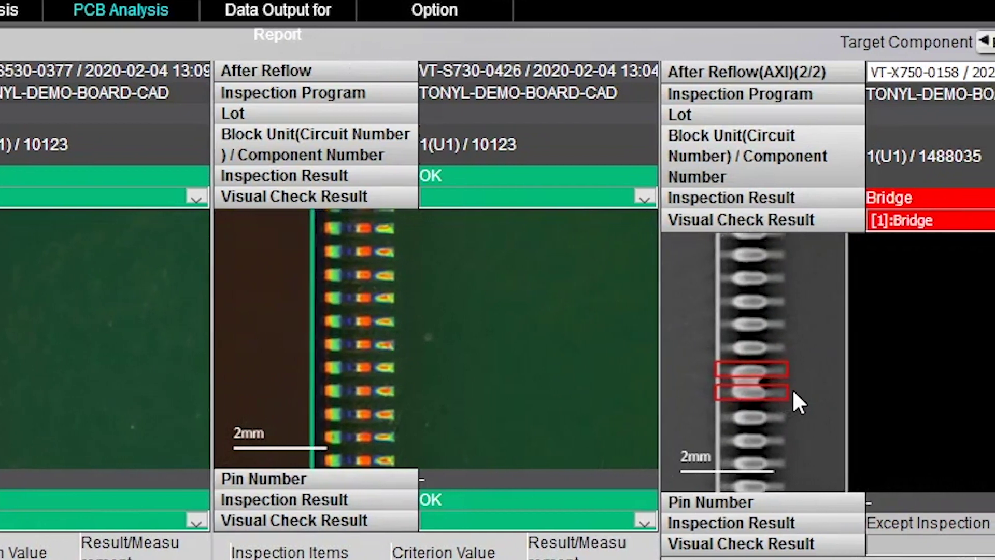
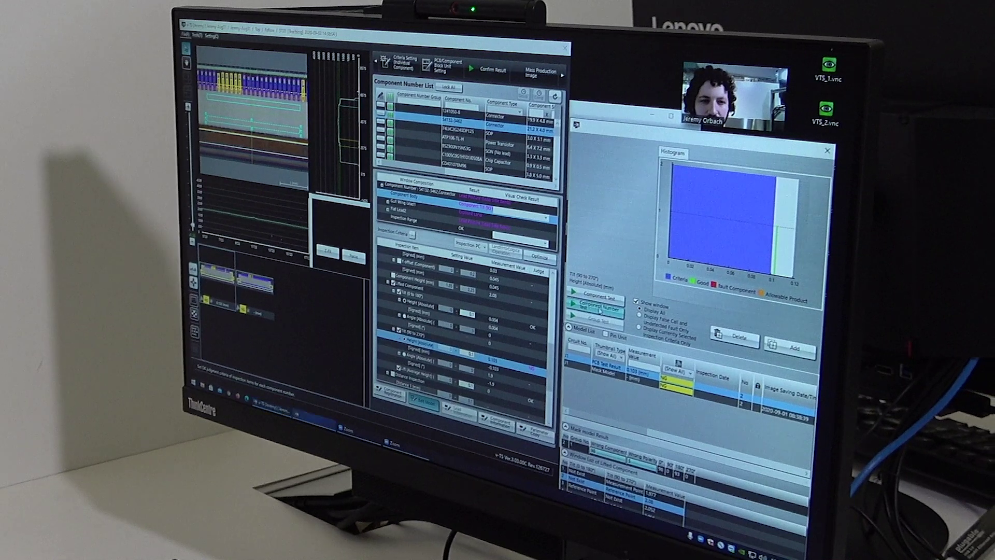
# Show the histogram for another inspection criterion, then view another item's feature parameters
pyautogui.click(467, 212)
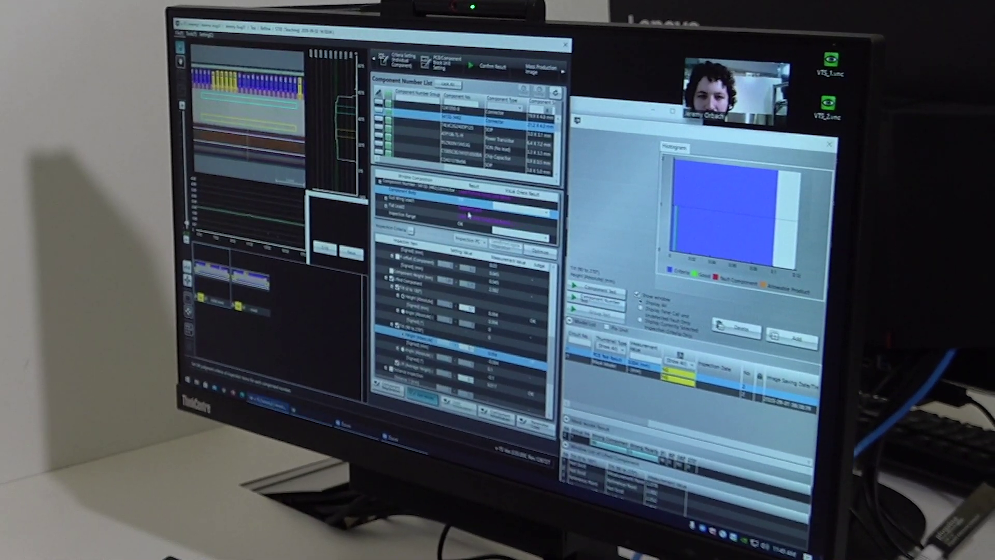
pyautogui.click(470, 206)
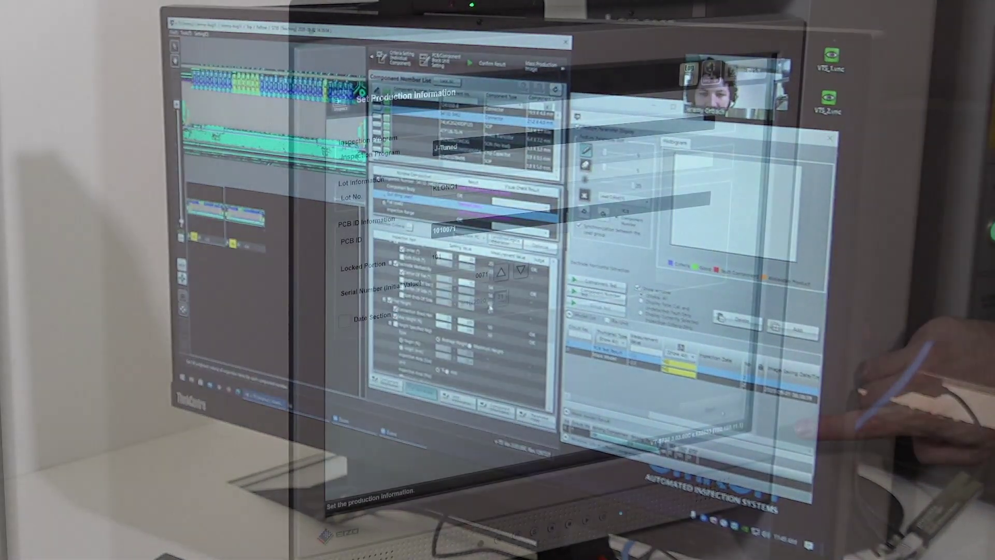